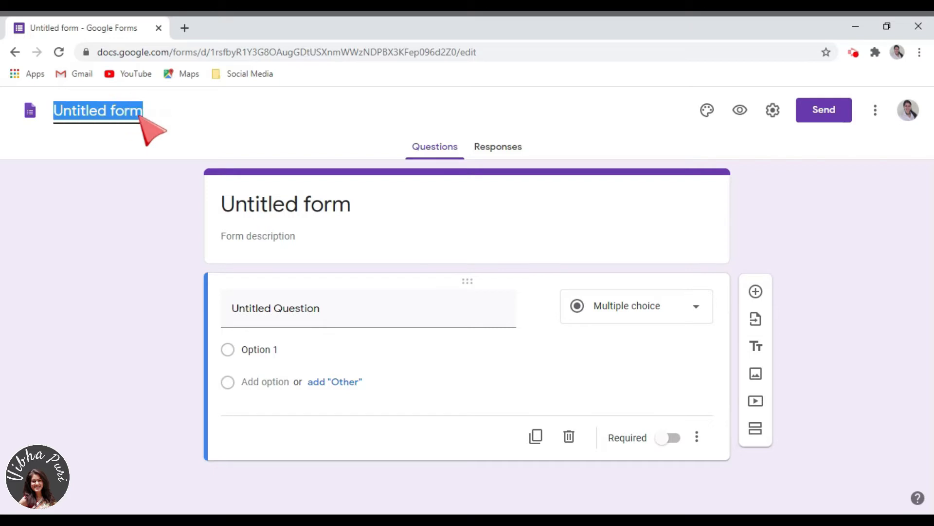
Rename the form file as "1. Demo Draft"
type("1. D")
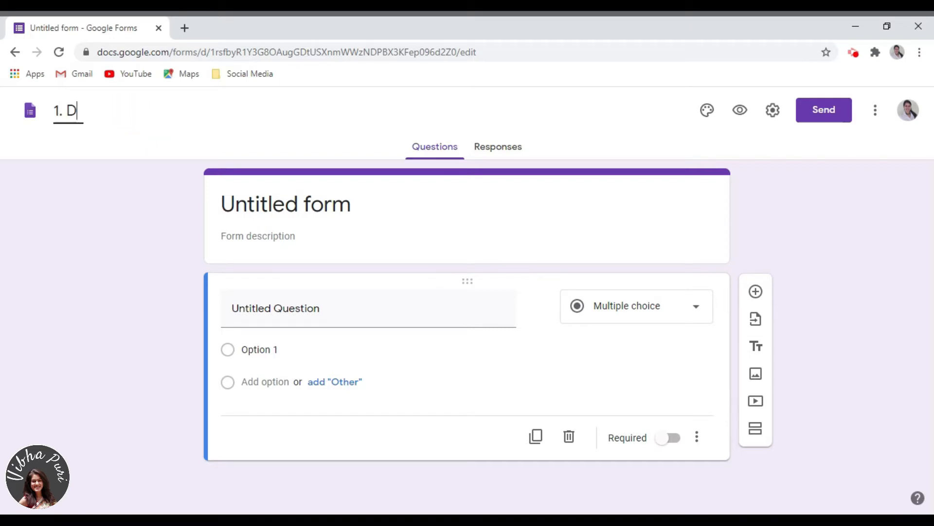
type("emo Draft")
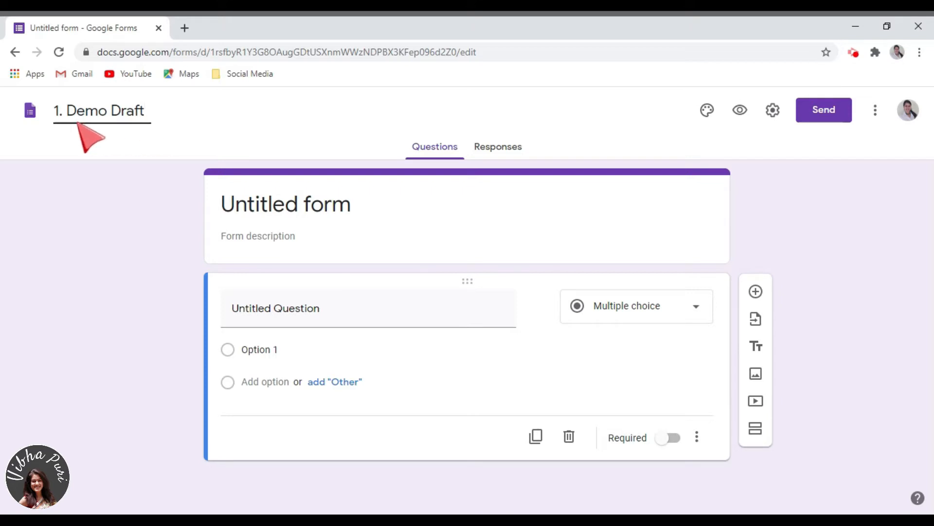
left_click(120, 140)
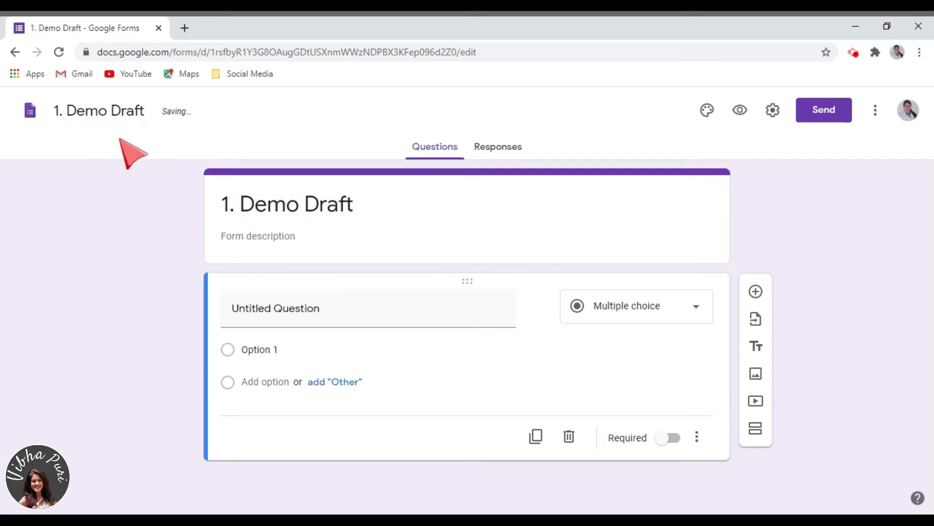
Change the form's title on the header card to "Demo"
left_click(358, 208)
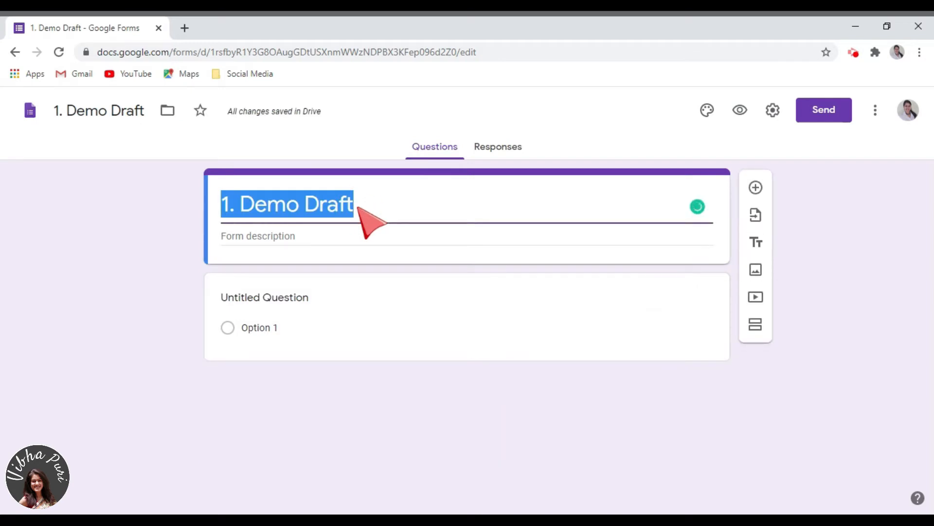
left_click(358, 206)
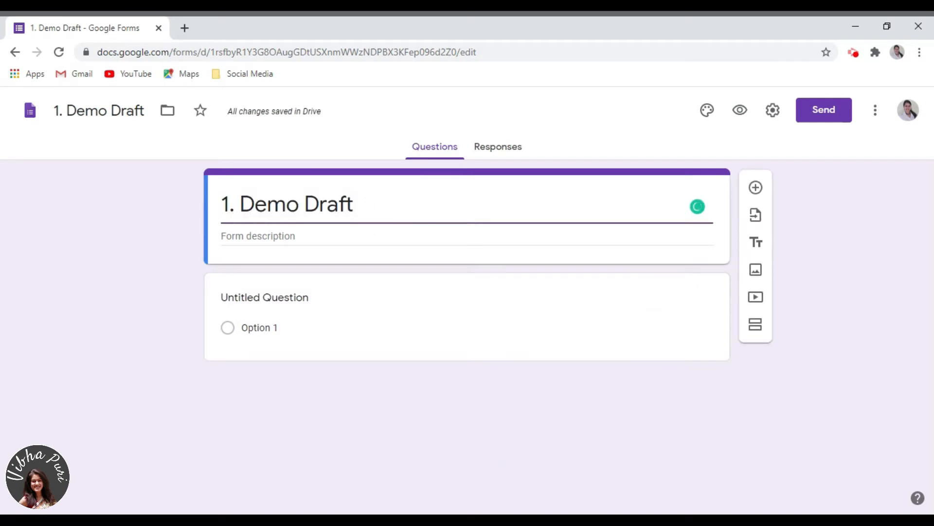
key("BackSpace")
key("BackSpace")
key("BackSpace")
key("BackSpace")
key("BackSpace")
key("Left")
key("Left")
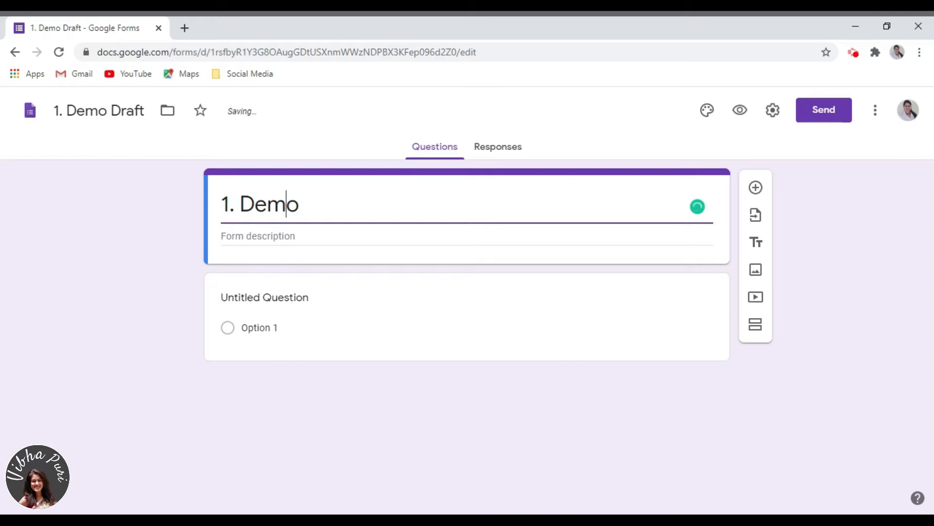
key("Home")
key("Right")
key("Right")
key("Right")
key("BackSpace")
key("BackSpace")
key("BackSpace")
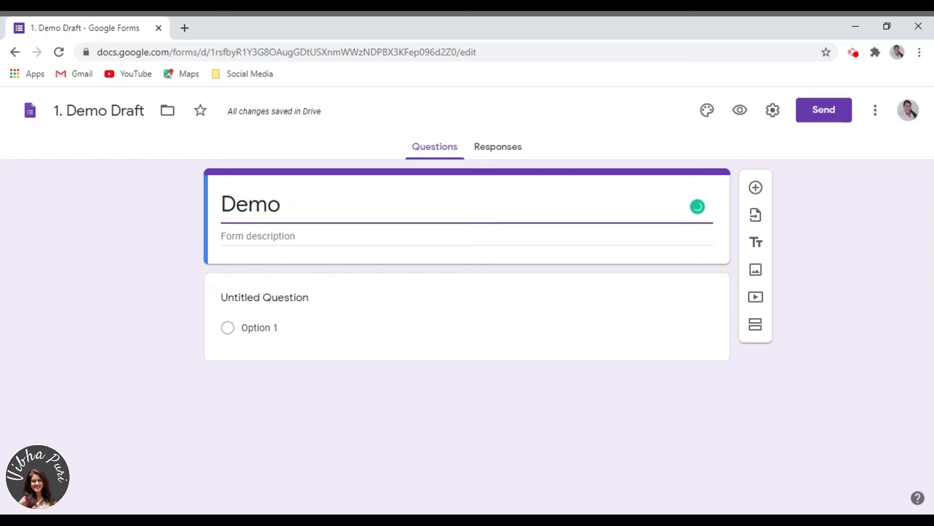
left_click(146, 255)
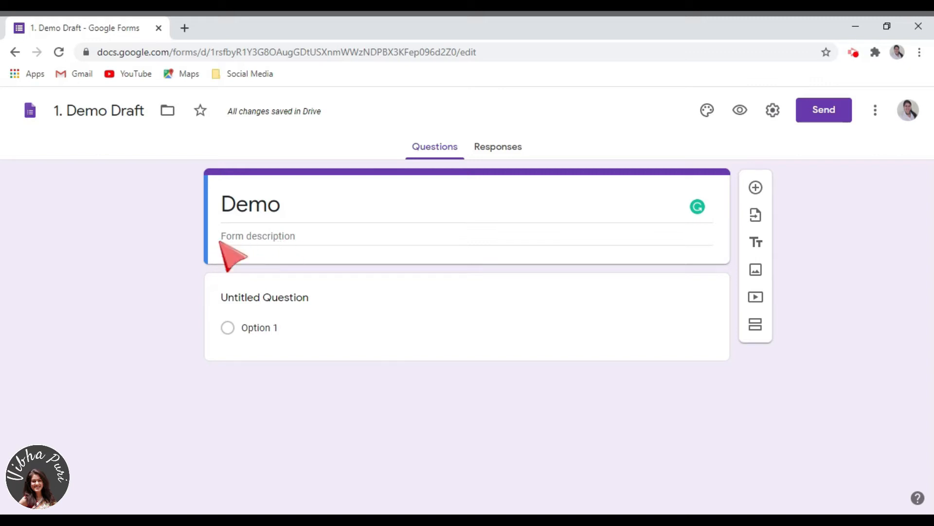
Browse the Drive folders offered for moving the form, then close the folder list without moving
left_click(168, 111)
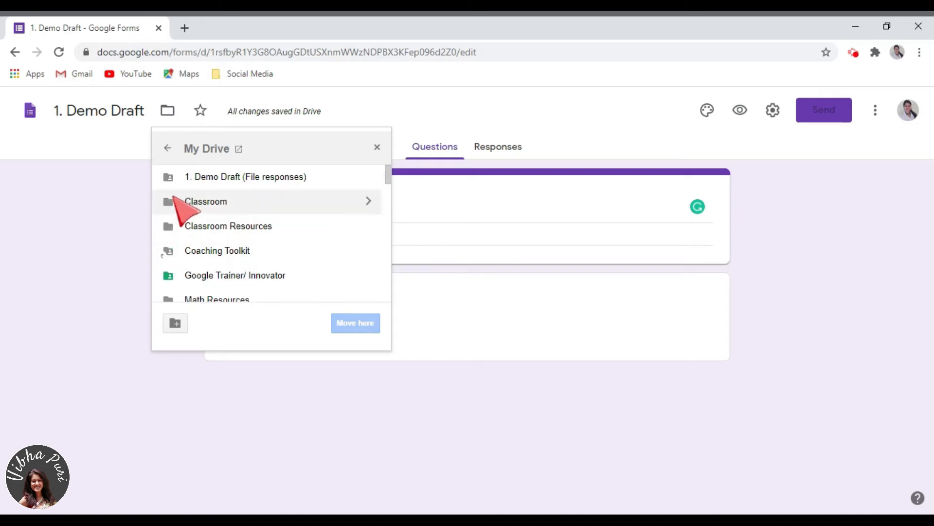
left_click(135, 263)
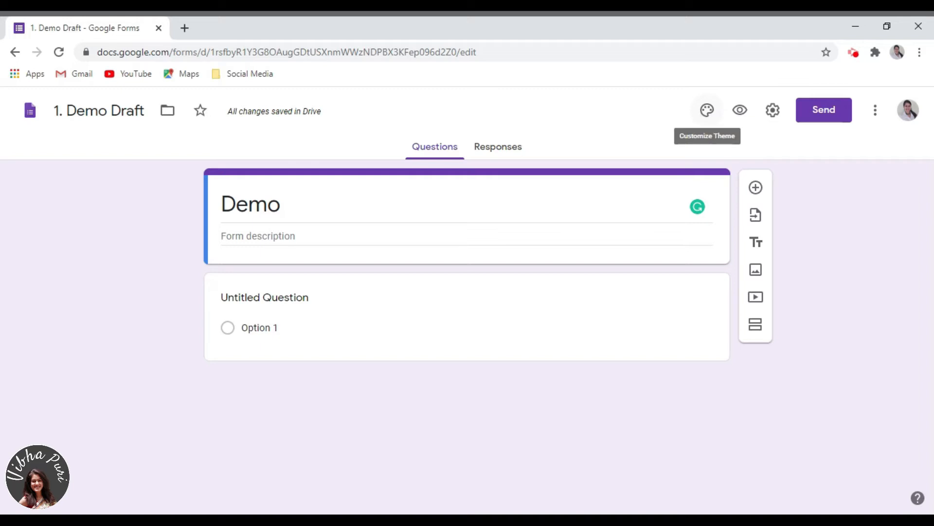
Set the form's theme colour to red and the background colour to the medium pink shade
left_click(708, 111)
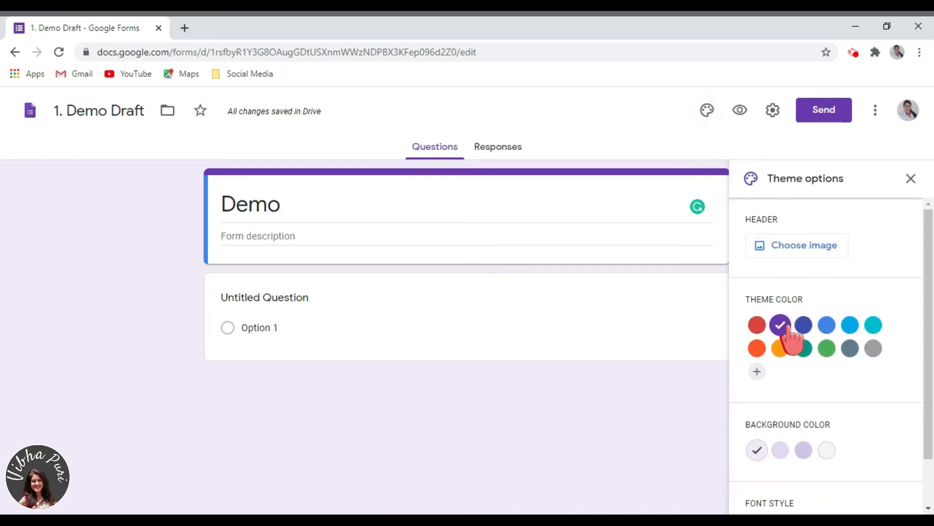
left_click(827, 348)
left_click(757, 325)
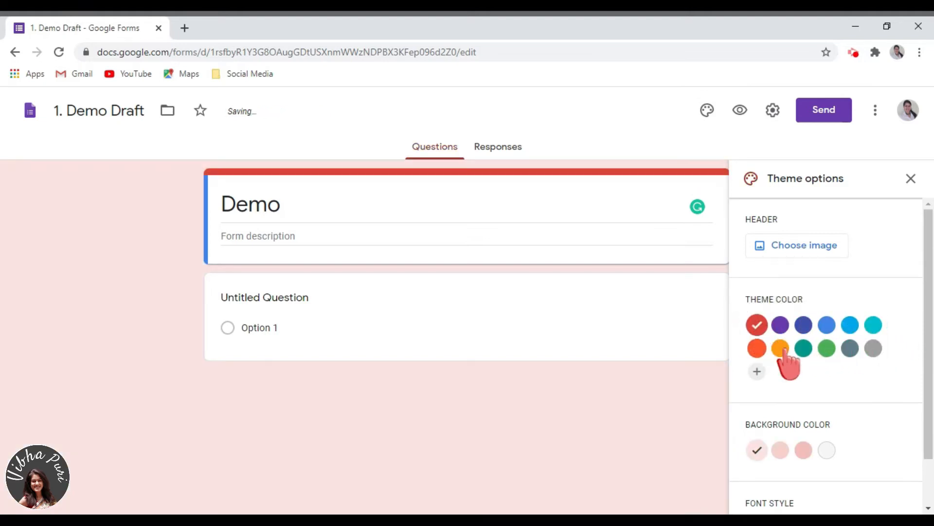
scroll(790, 363, "down", 1)
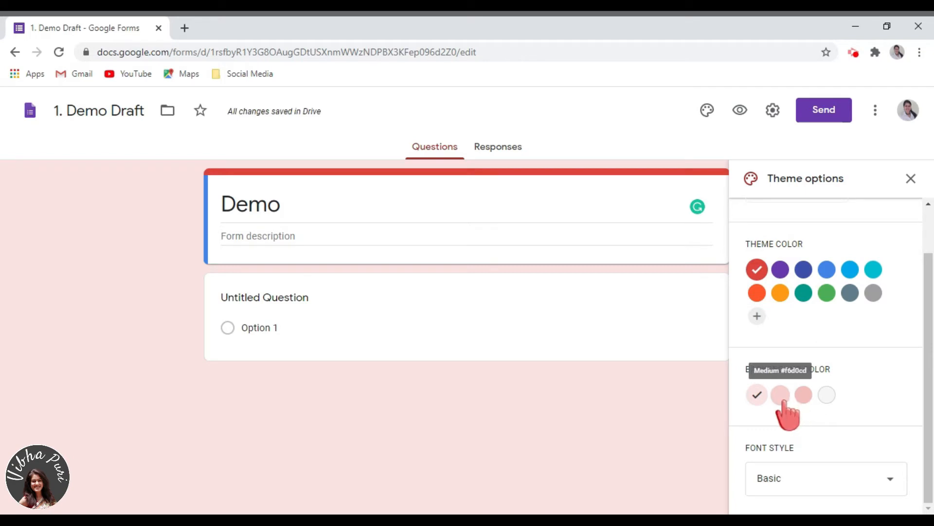
left_click(782, 396)
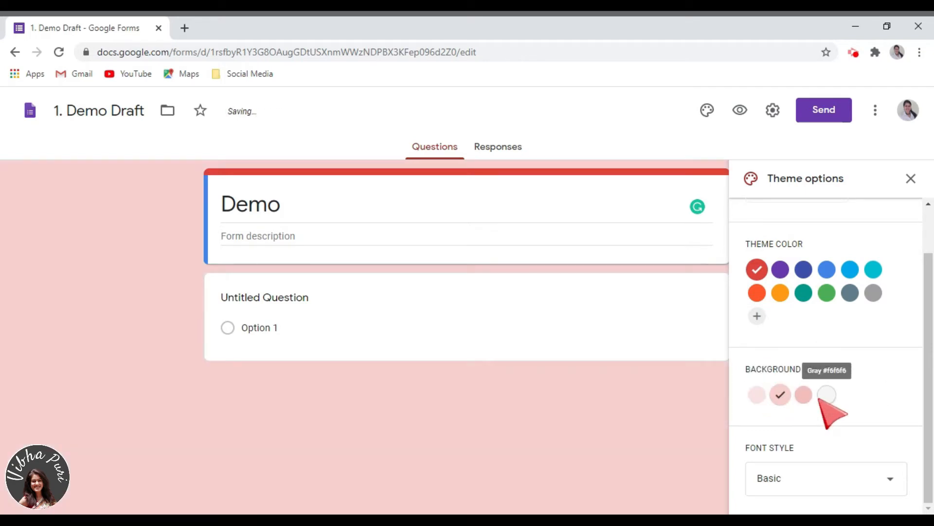
Change the theme's font style to Decorative
left_click(816, 483)
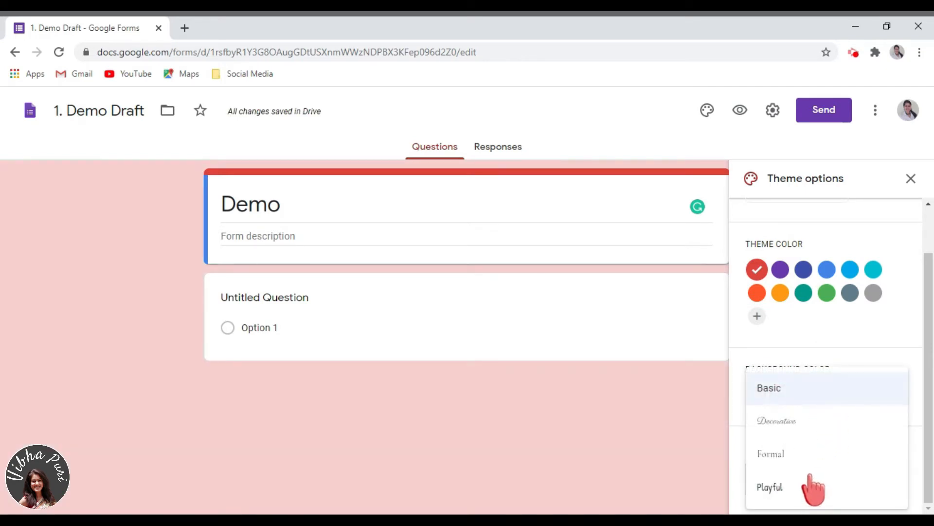
left_click(807, 470)
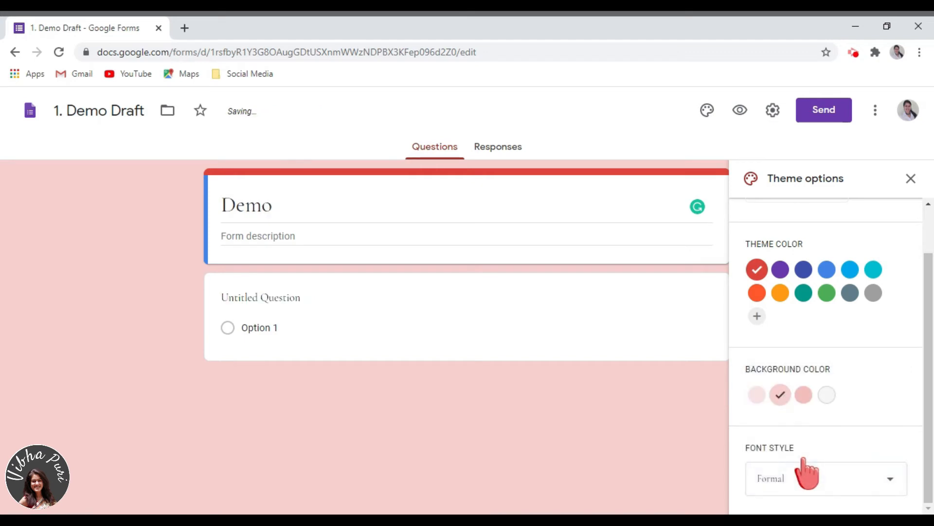
left_click(808, 471)
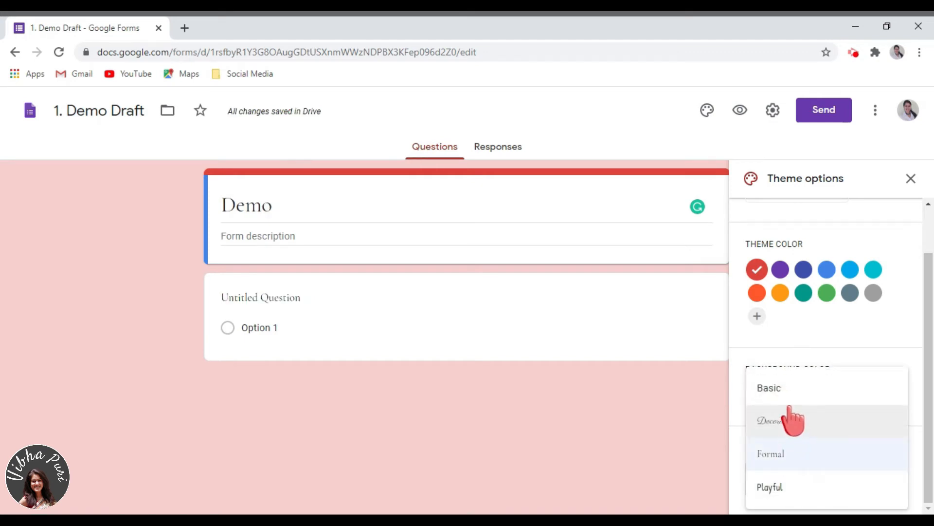
left_click(789, 414)
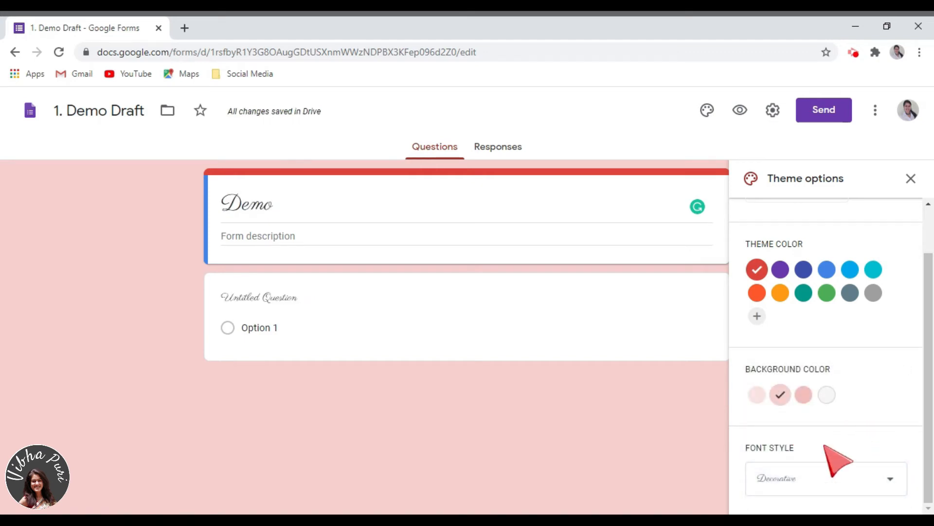
Insert the notepad-and-coffee illustration from the Work and School themes as the header image, then close the theme options
scroll(824, 446, "up", 2)
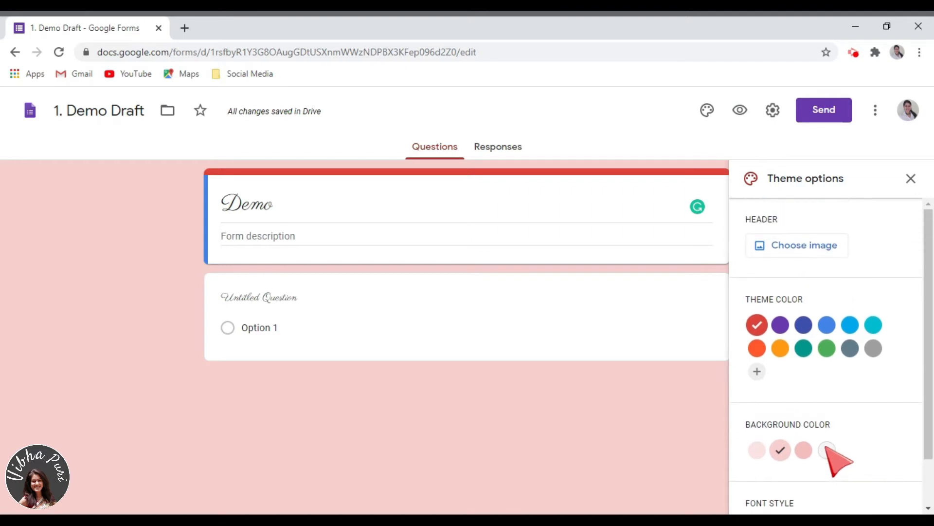
left_click(802, 251)
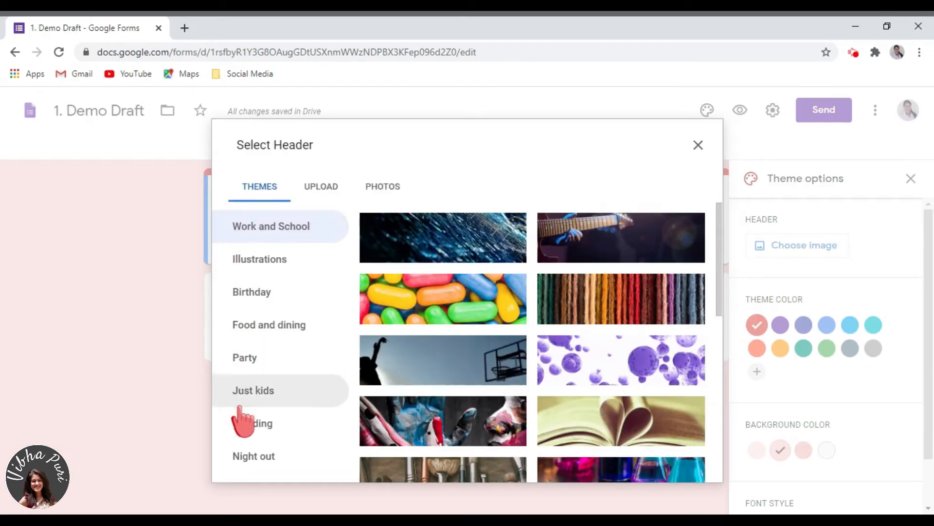
left_click(332, 187)
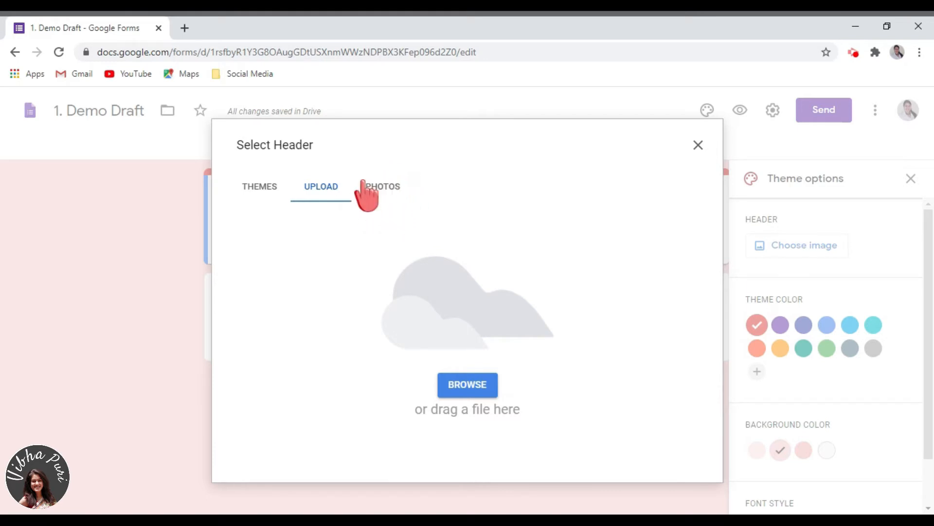
left_click(261, 191)
scroll(572, 314, "down", 15)
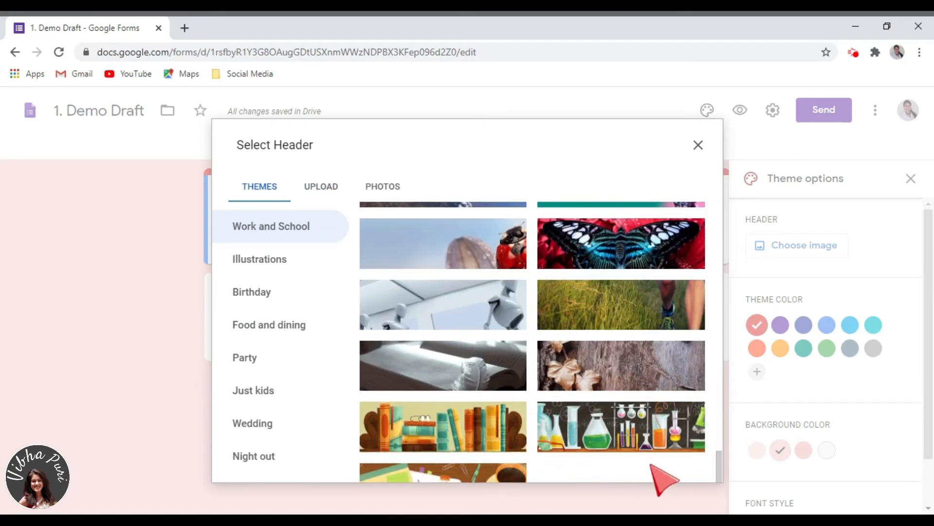
left_click(495, 473)
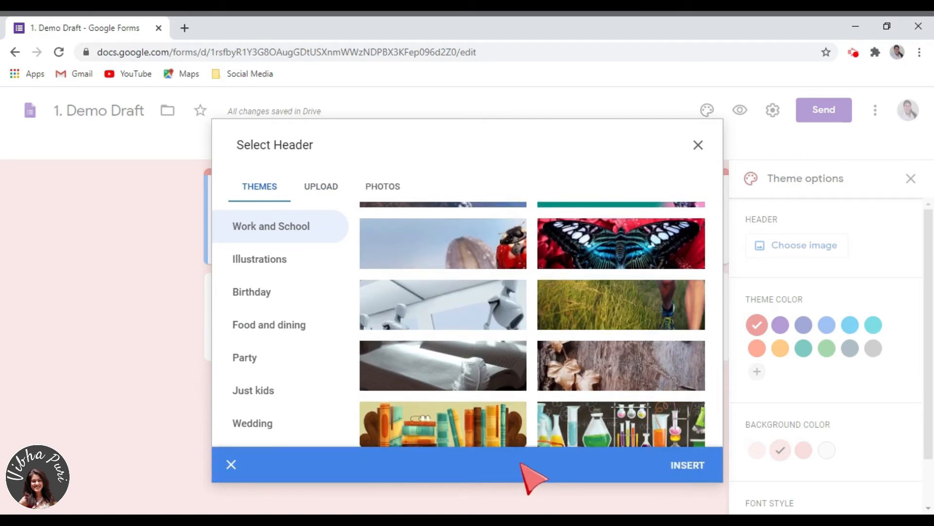
left_click(687, 465)
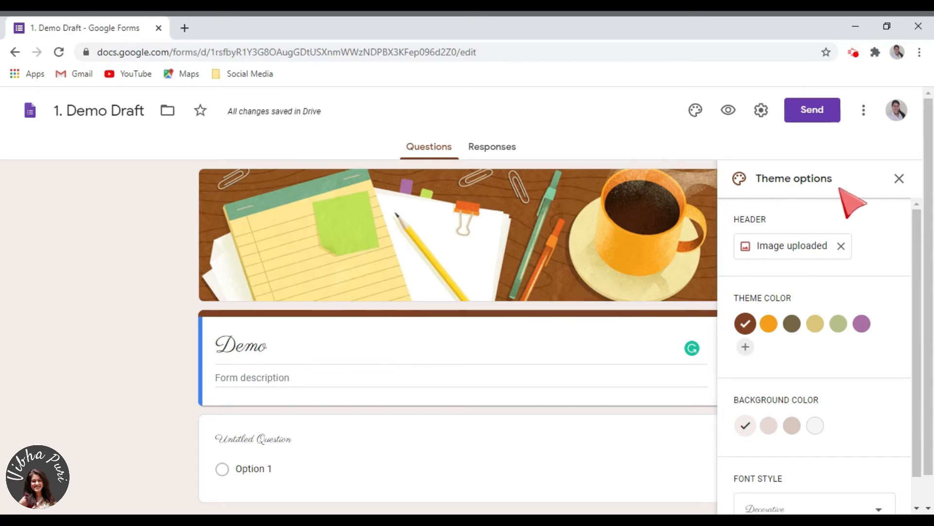
left_click(899, 178)
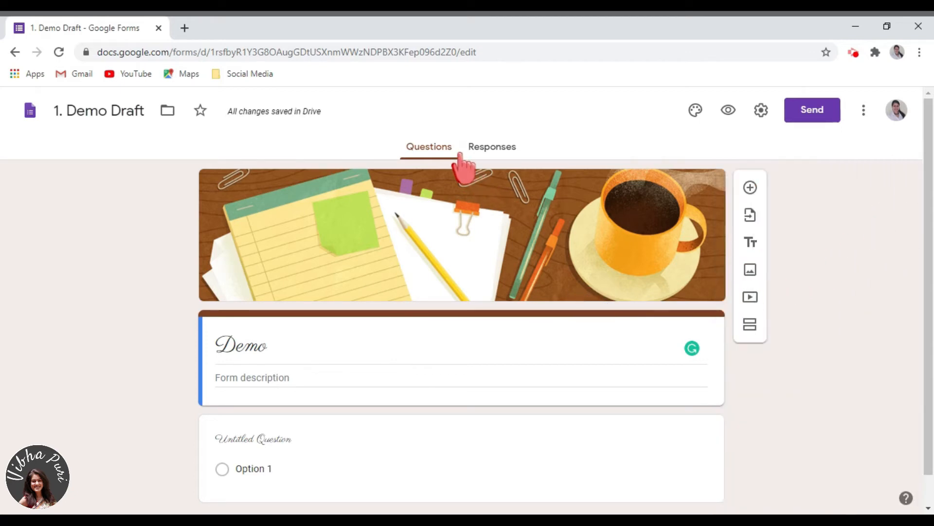
View the Responses tab, then return to the Questions tab
left_click(491, 152)
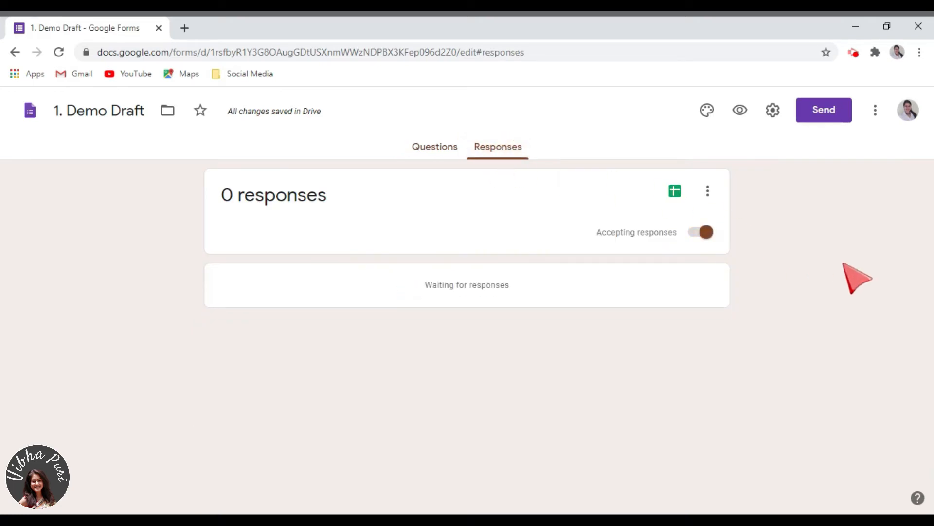
left_click(424, 149)
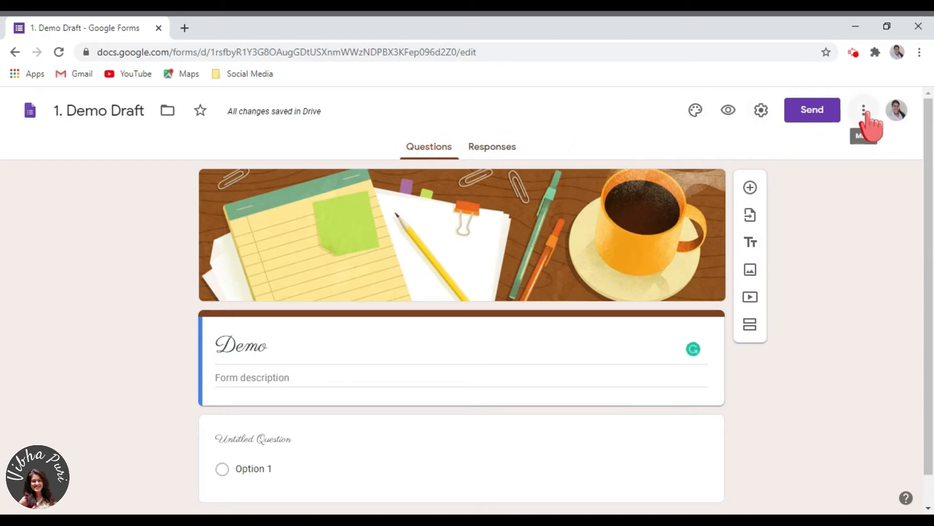
Add a collaborator as editor by entering their e-mail address, with the message "Check it out!", and send the invitation
left_click(865, 113)
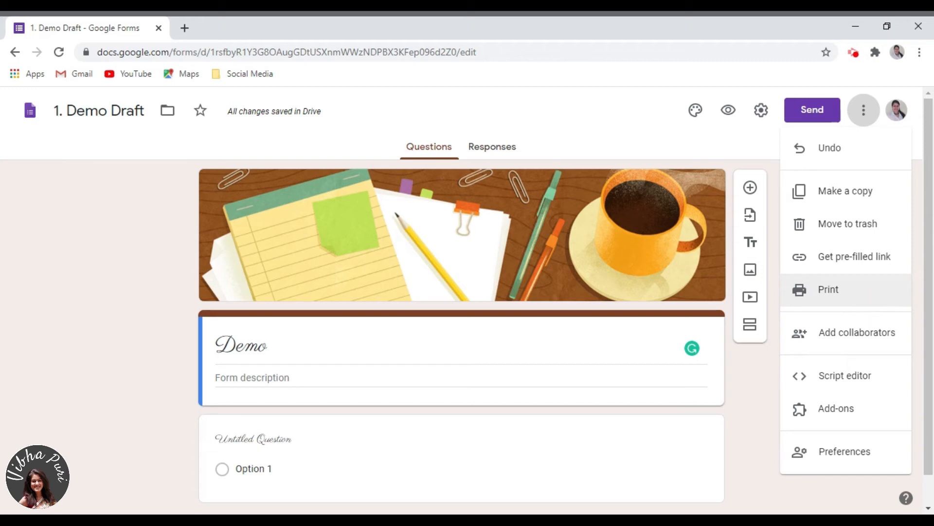
left_click(871, 348)
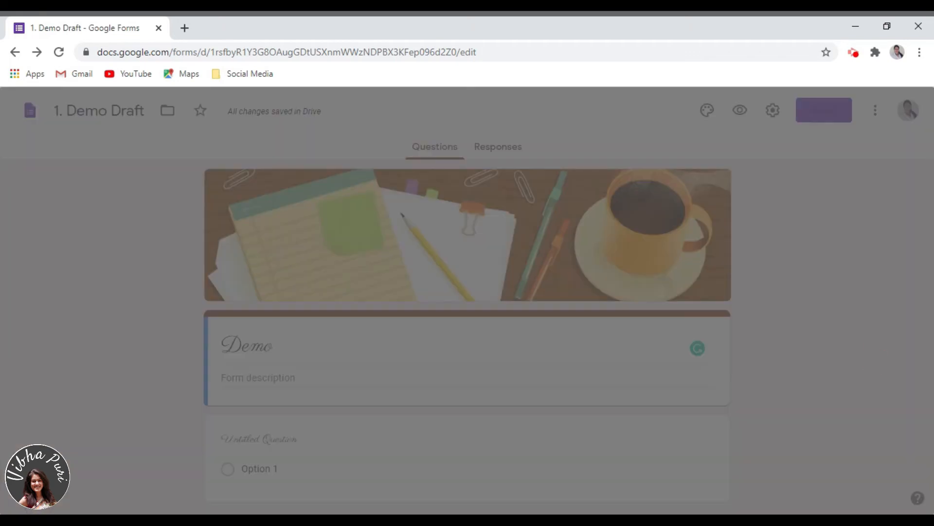
type("harshi")
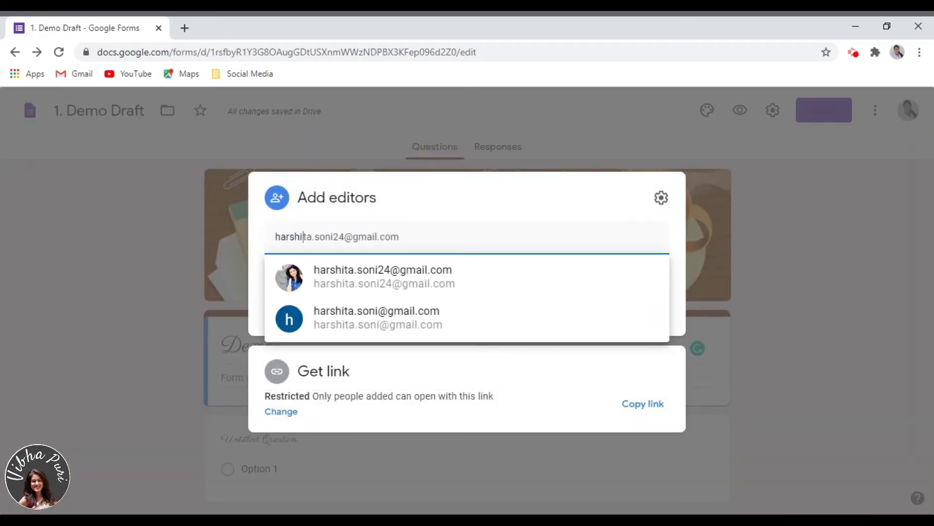
key("Return")
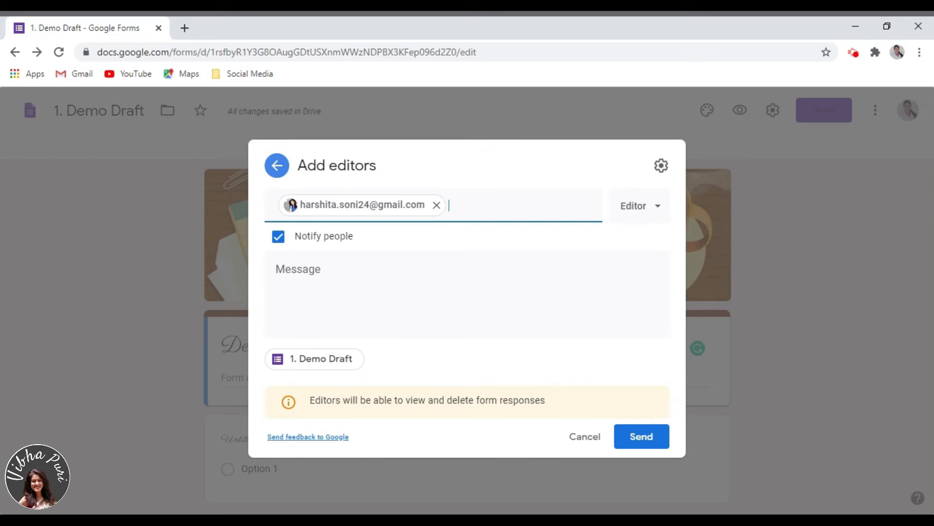
left_click(492, 294)
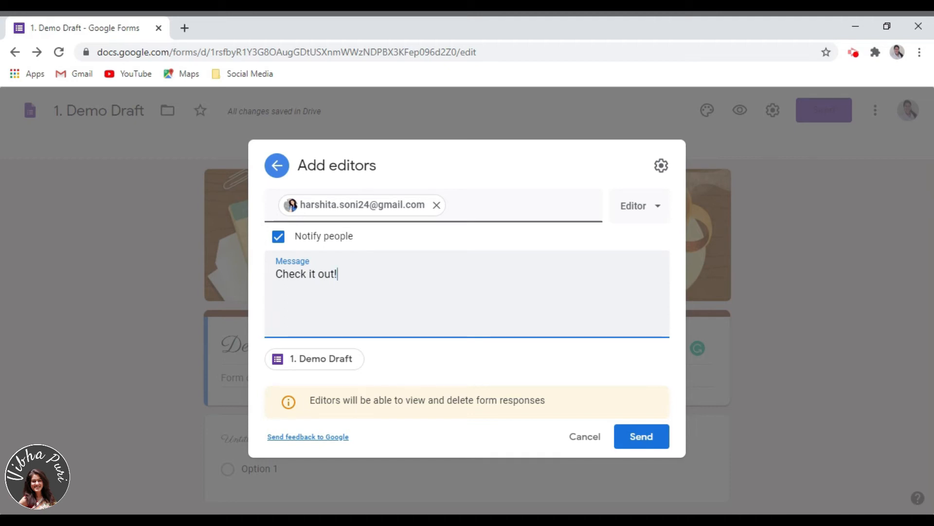
left_click(633, 442)
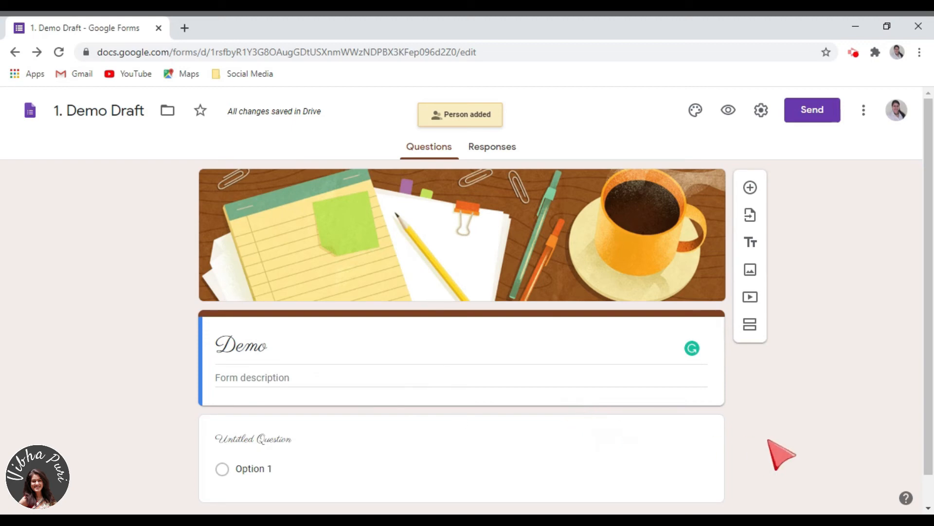
Open the default preferences, raise the default quiz point value with the spinner, and save
left_click(864, 110)
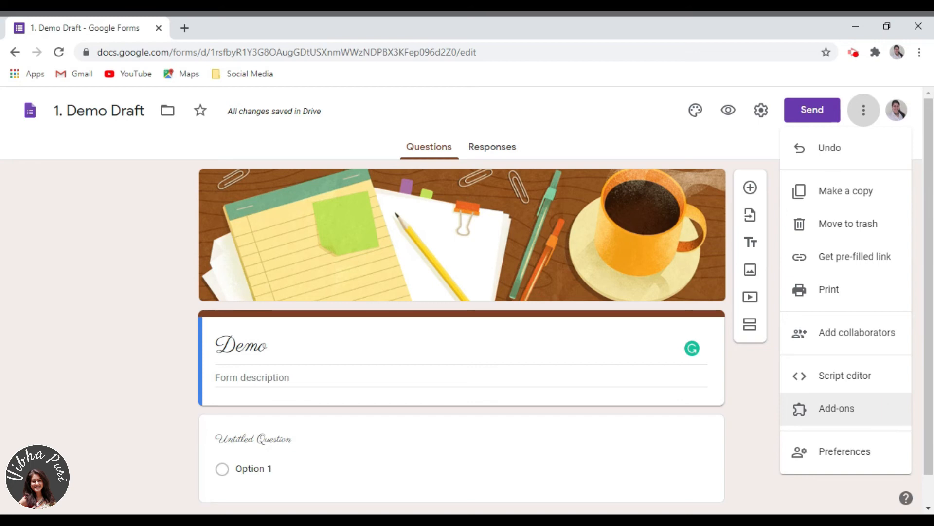
left_click(887, 457)
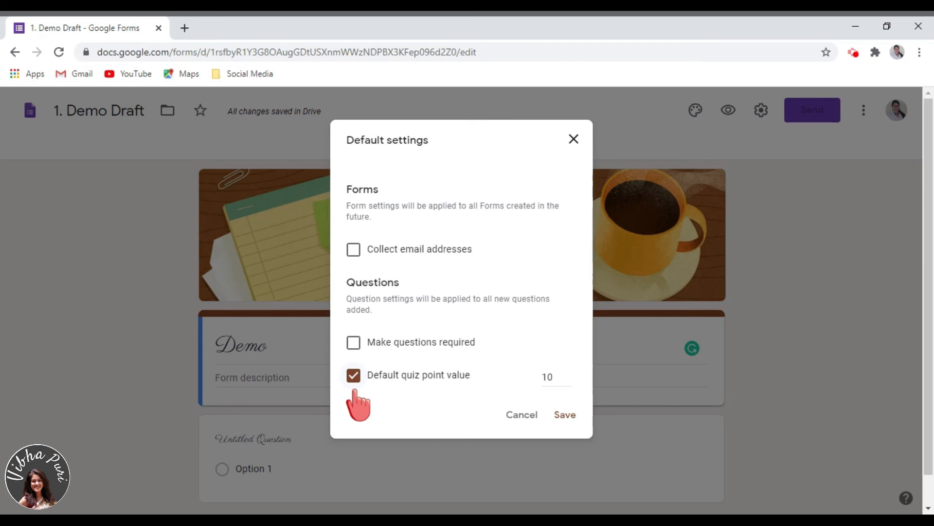
double_click(555, 378)
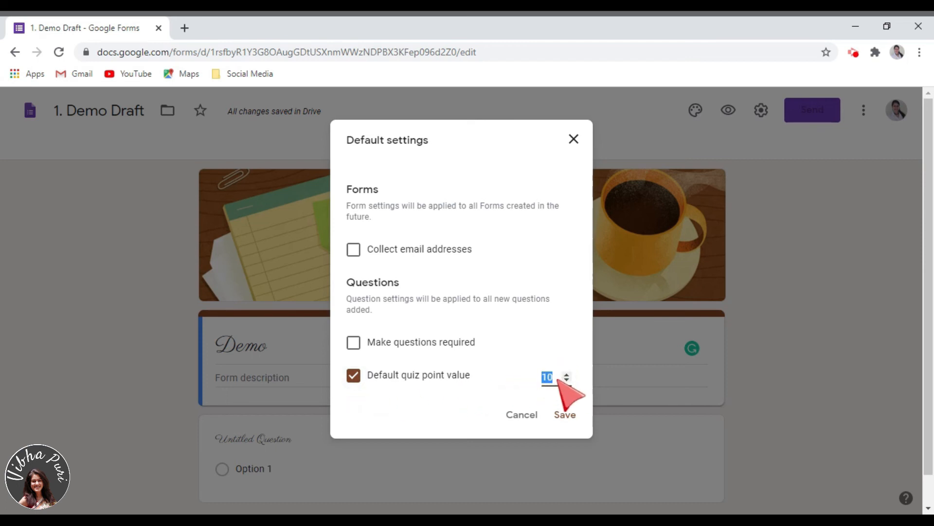
left_click(567, 375)
left_click(567, 375)
left_click(567, 375)
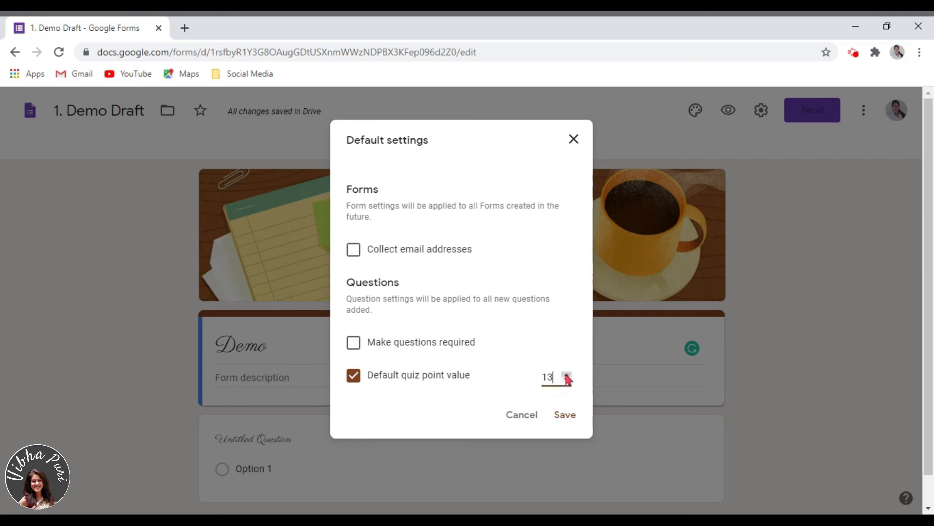
left_click(567, 375)
left_click(567, 375)
left_click(567, 414)
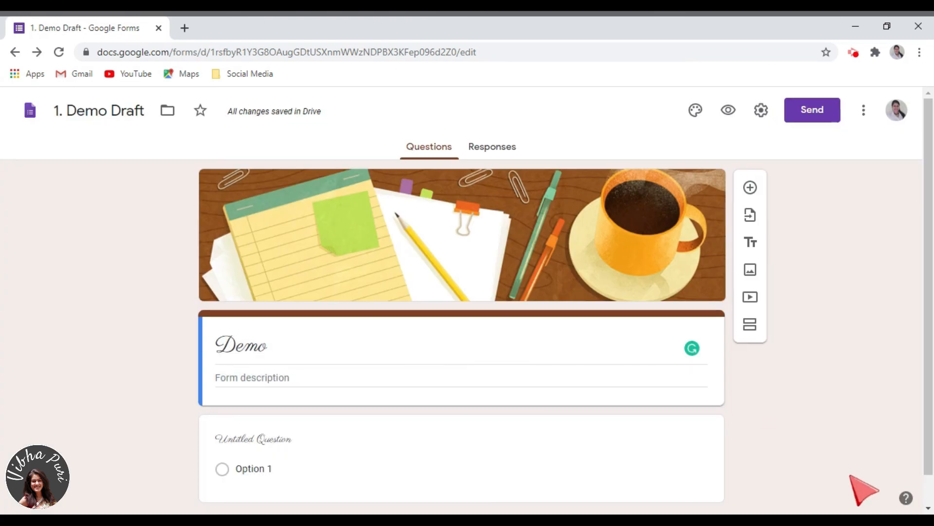
Open the help menu to review its options, then dismiss it
left_click(906, 499)
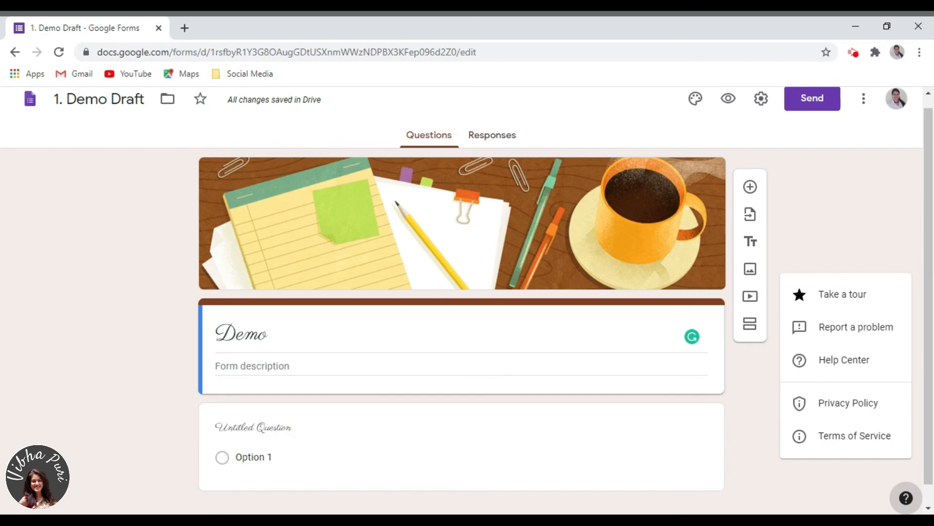
left_click(757, 489)
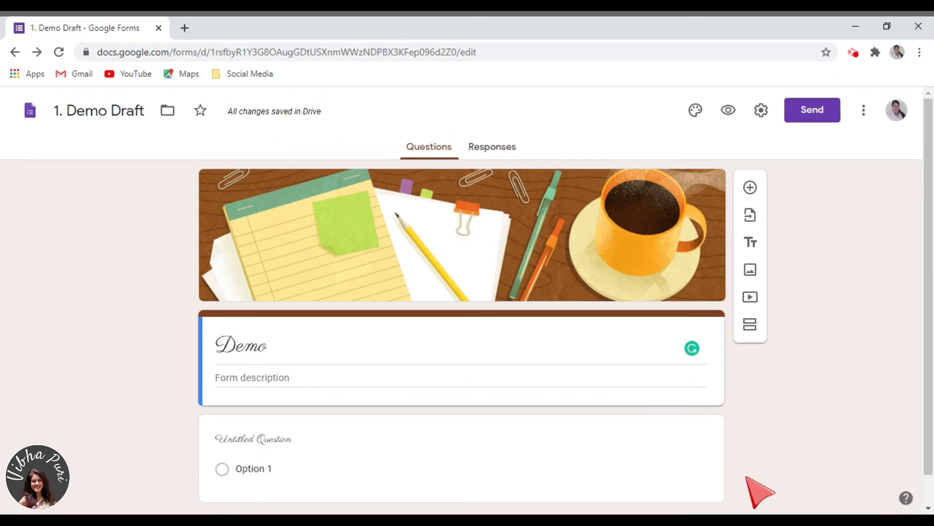